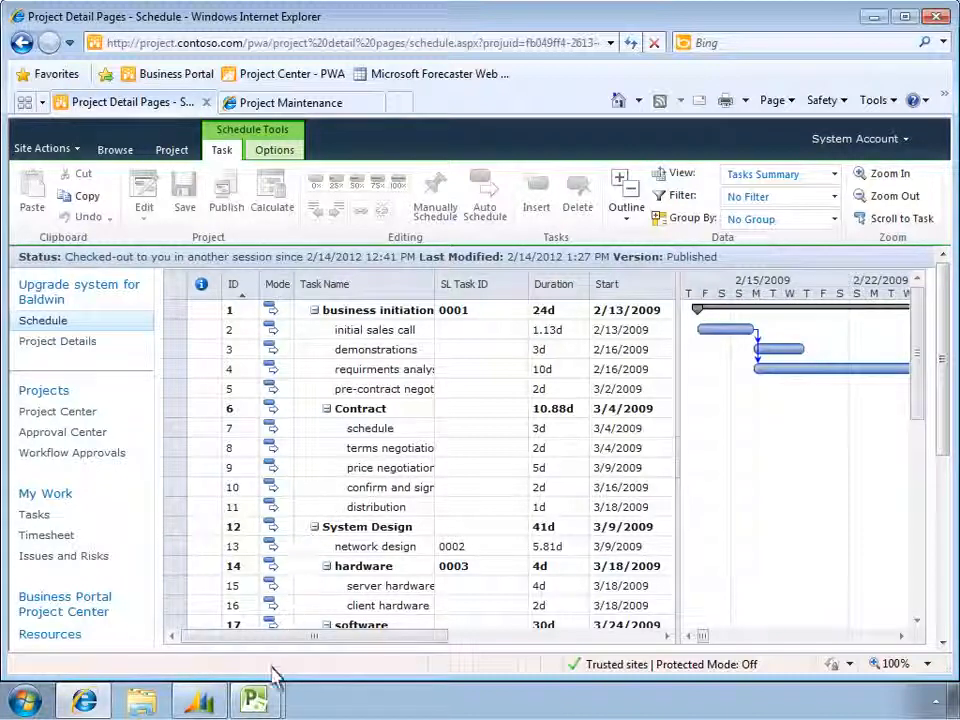
- Switch to Microsoft Project and set the project's customer to Fabrikam, Inc. in the Dynamics project information
{"action": "left_click", "coordinate": [271, 703]}
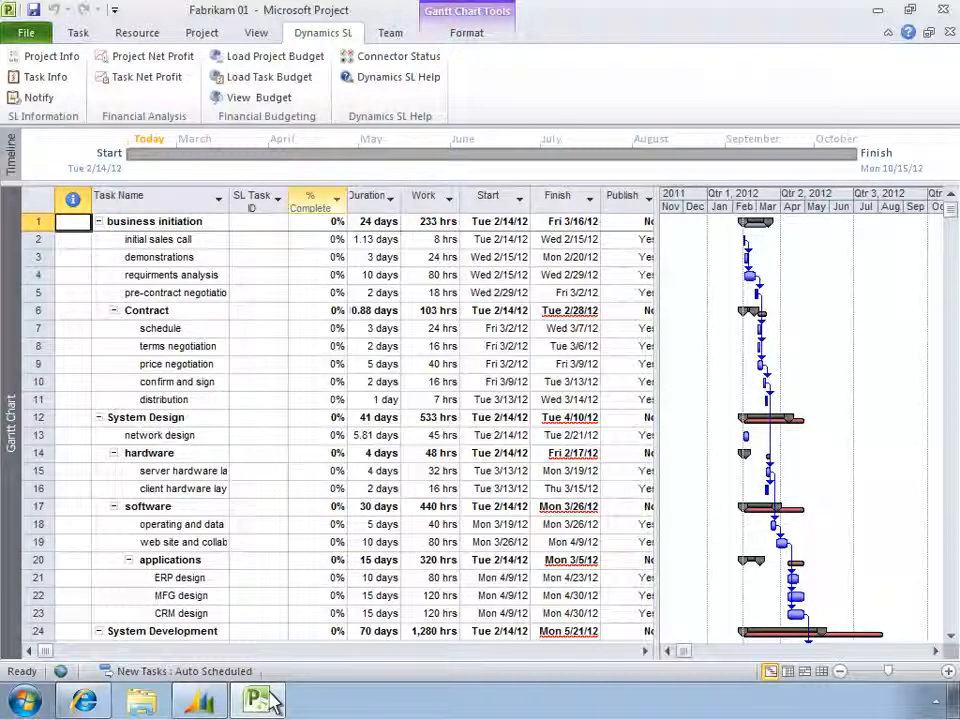
{"action": "left_click", "coordinate": [52, 57]}
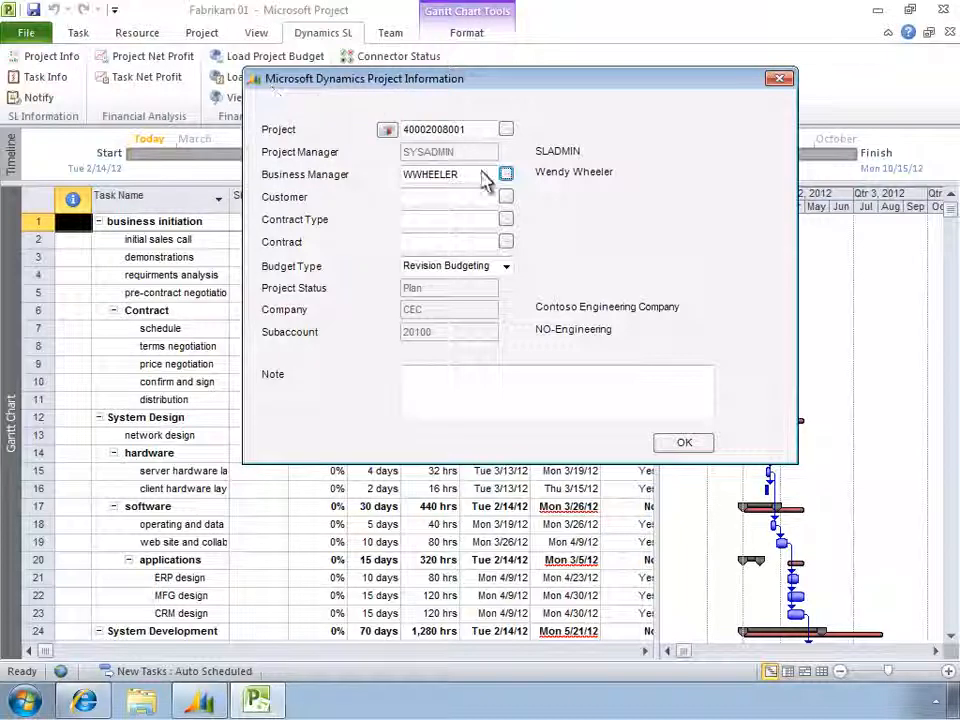
{"action": "left_click", "coordinate": [507, 196]}
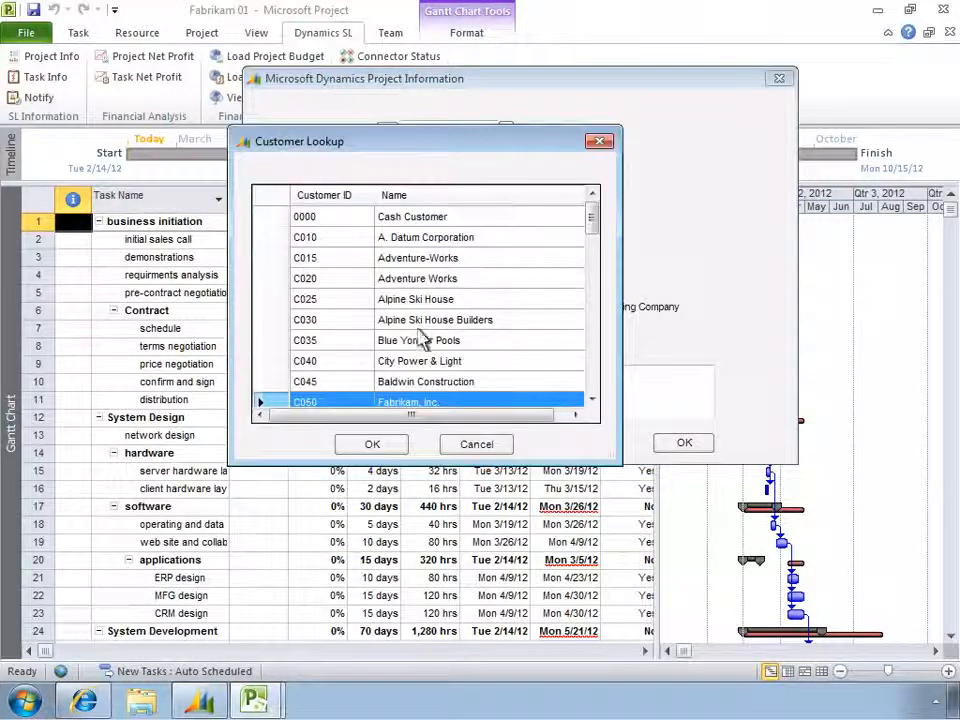
{"action": "left_click", "coordinate": [380, 447]}
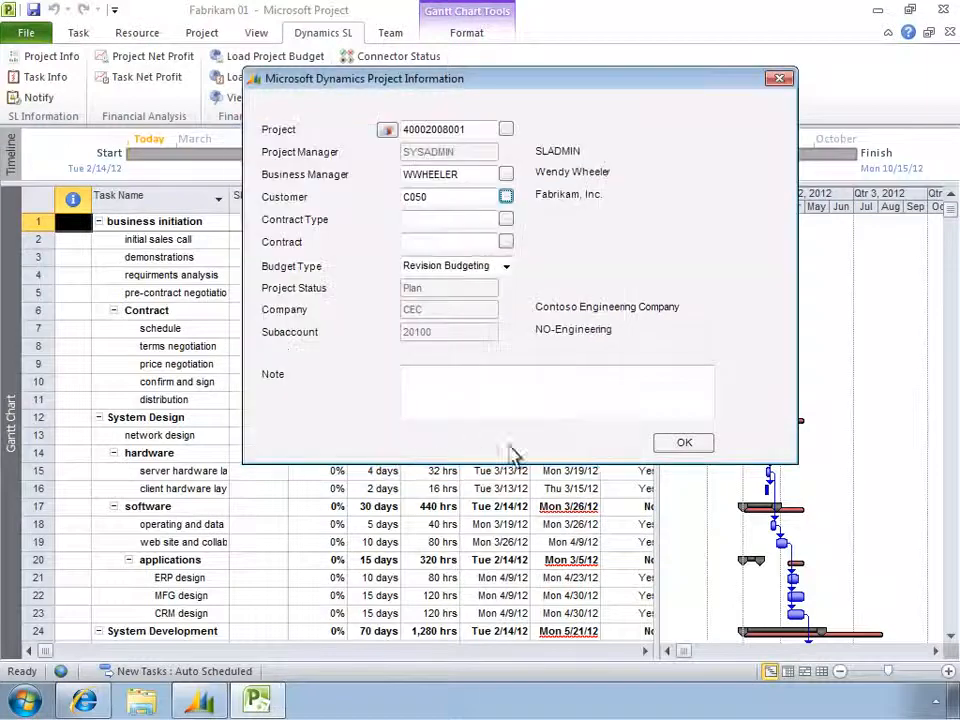
{"action": "left_click", "coordinate": [674, 446]}
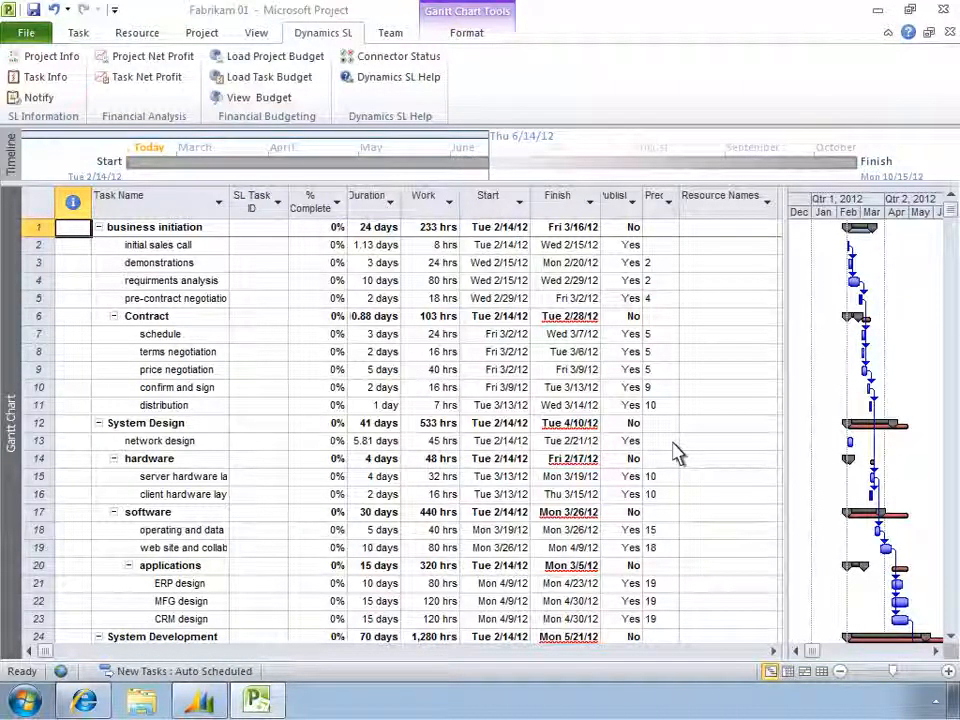
- Check the last project team member's custom fields, including SL Employee ID, through the enterprise team builder's resource details
{"action": "left_click", "coordinate": [137, 34]}
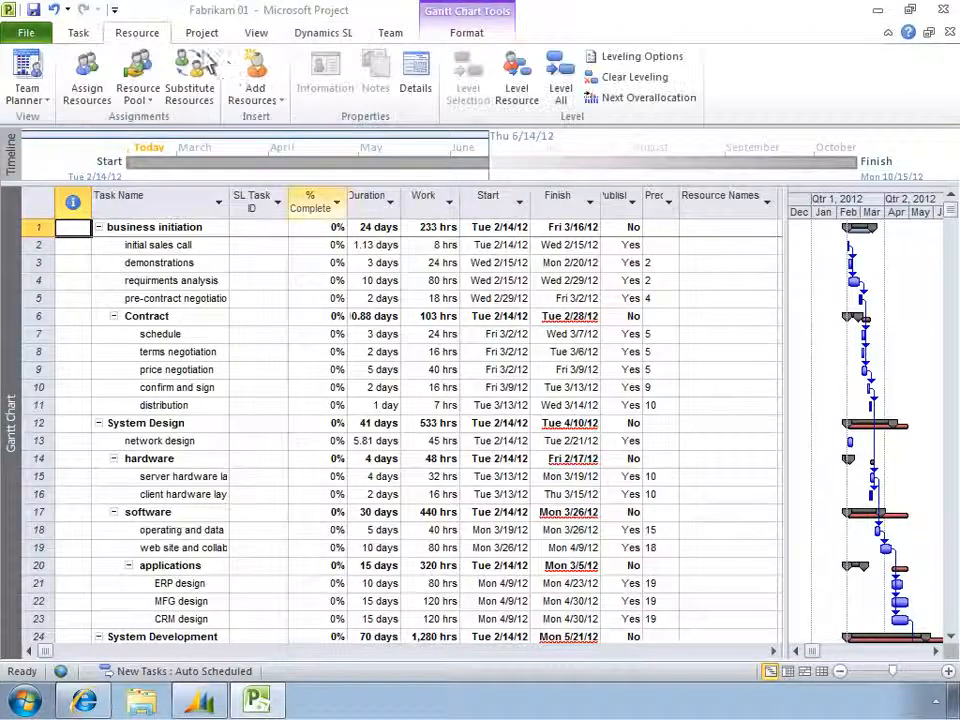
{"action": "left_click", "coordinate": [282, 111]}
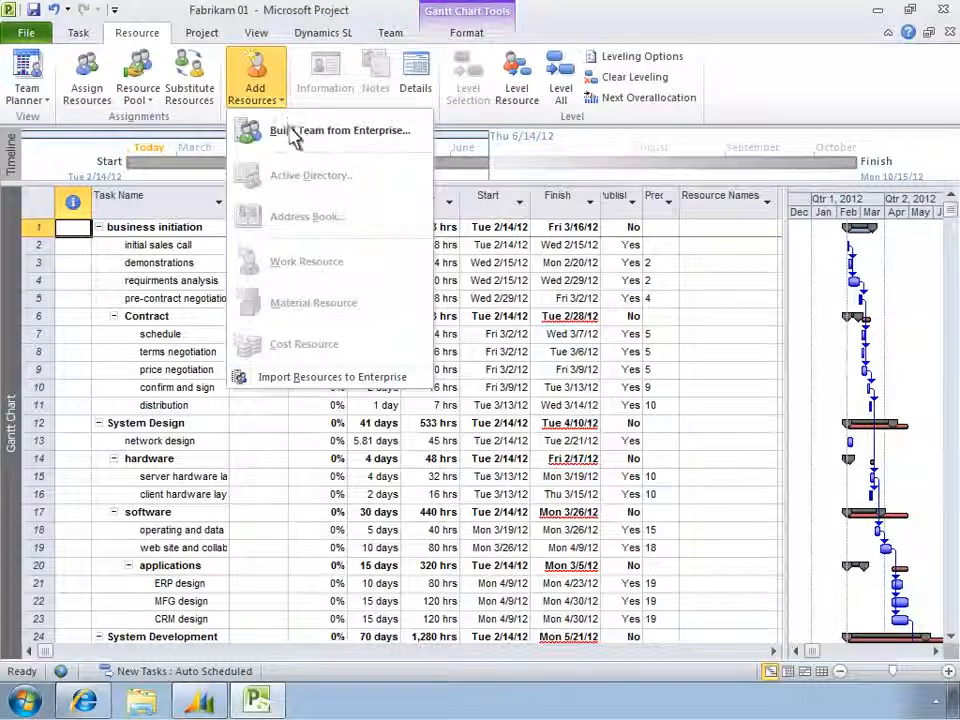
{"action": "left_click", "coordinate": [294, 140]}
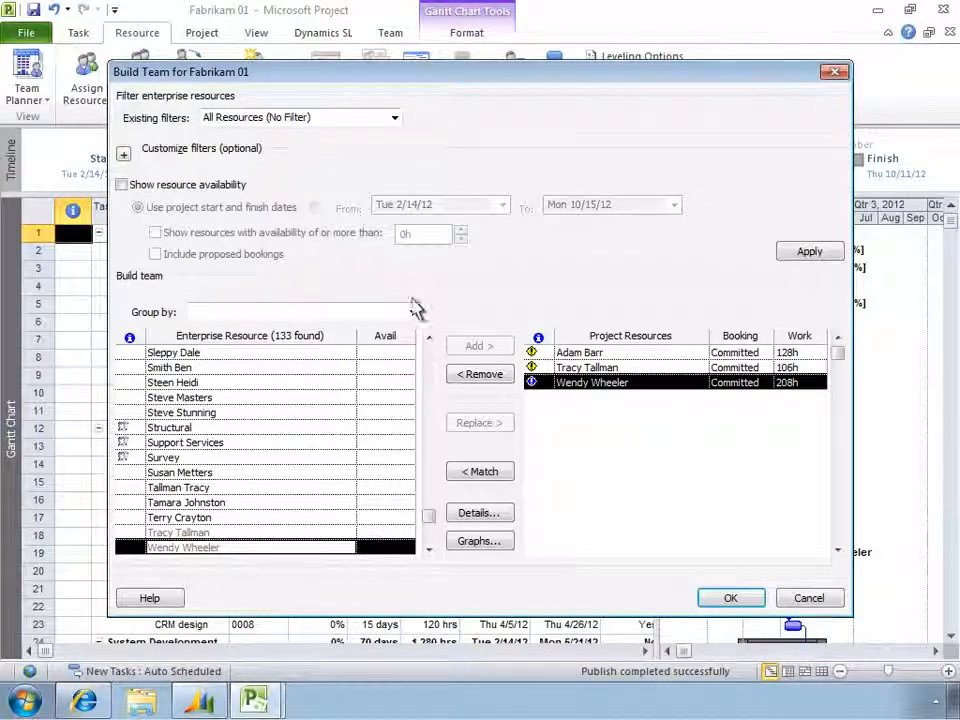
{"action": "left_click", "coordinate": [476, 513]}
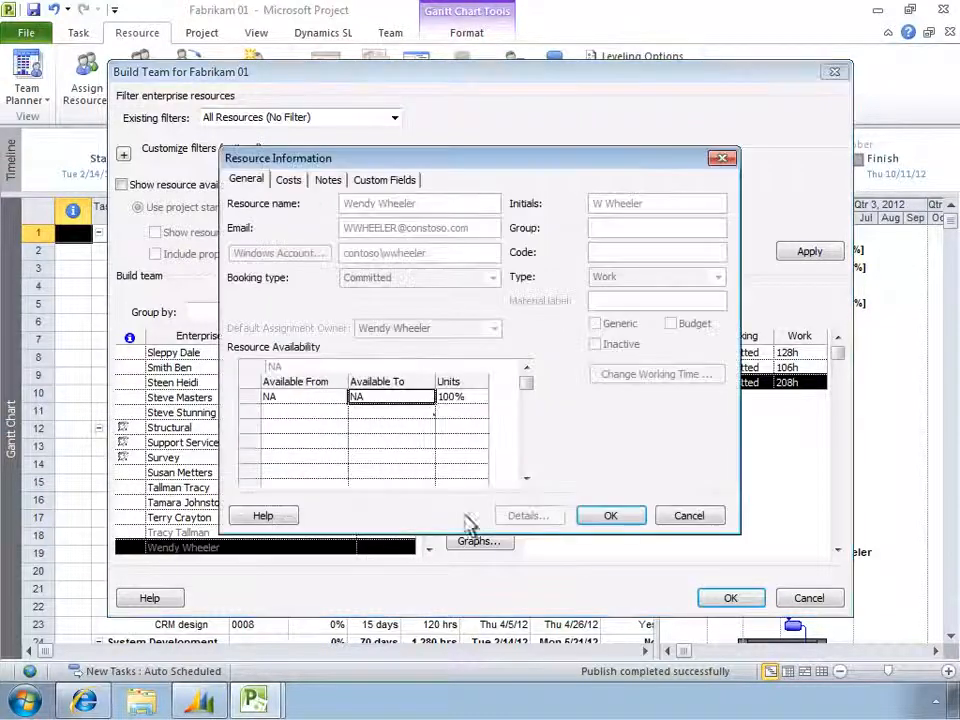
{"action": "left_click", "coordinate": [413, 181]}
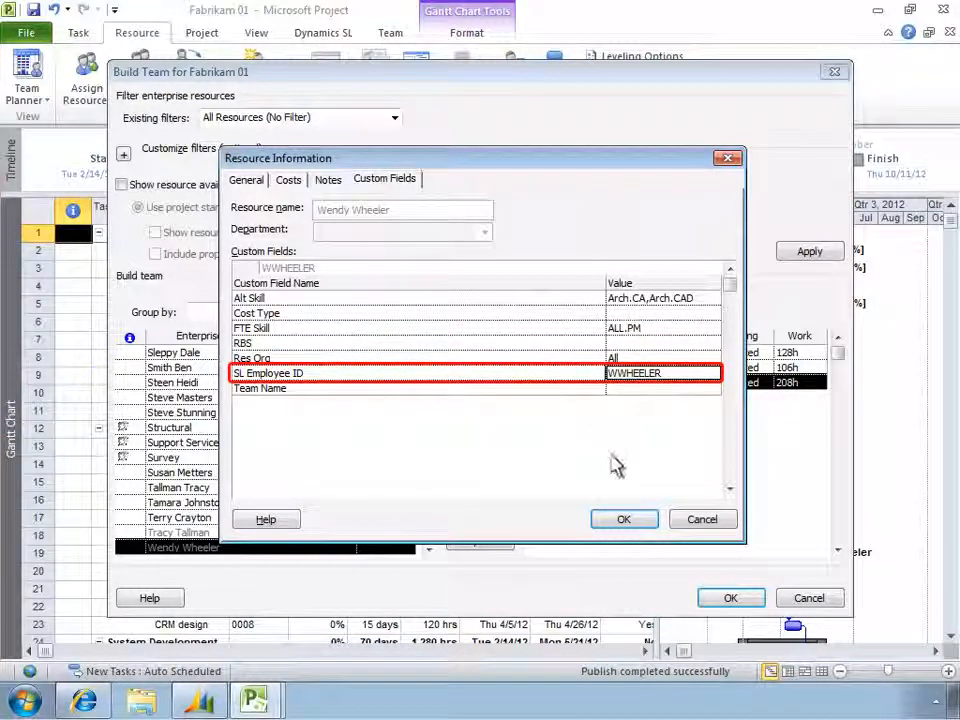
{"action": "left_click", "coordinate": [630, 522]}
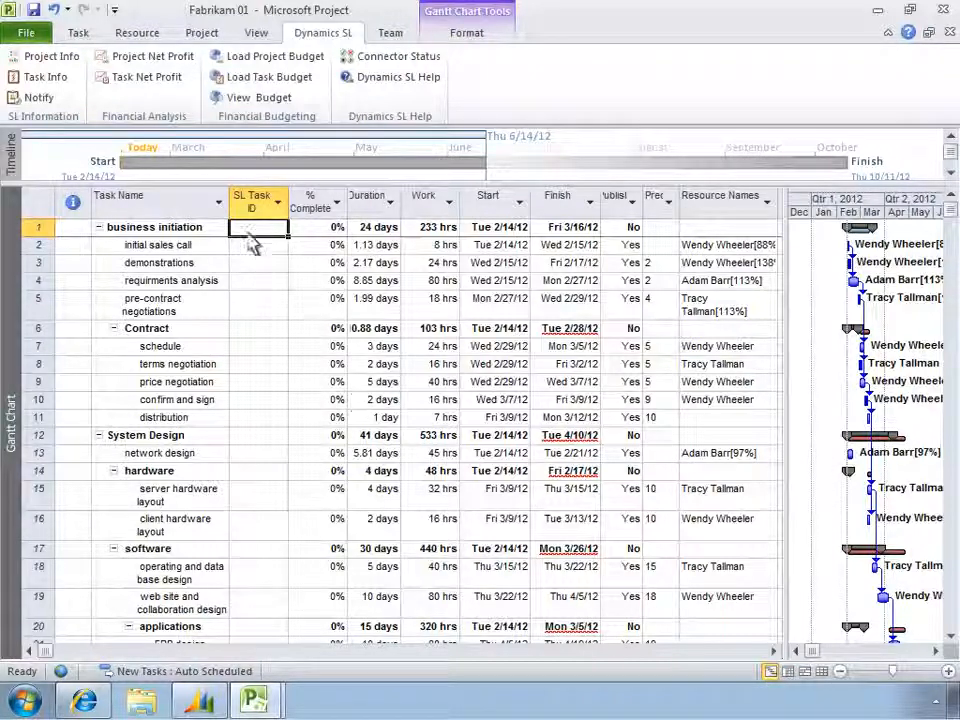
- Assign SL task ID 0001 to the business initiation task through its Dynamics task information, and save and publish the project
{"action": "left_click", "coordinate": [38, 76]}
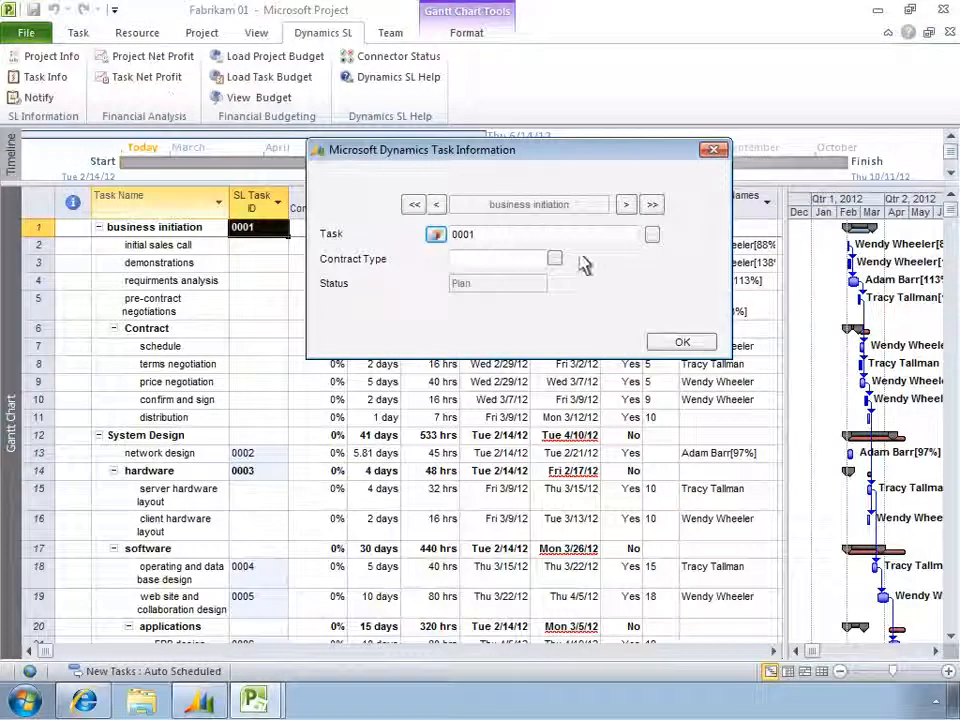
{"action": "left_click", "coordinate": [680, 343]}
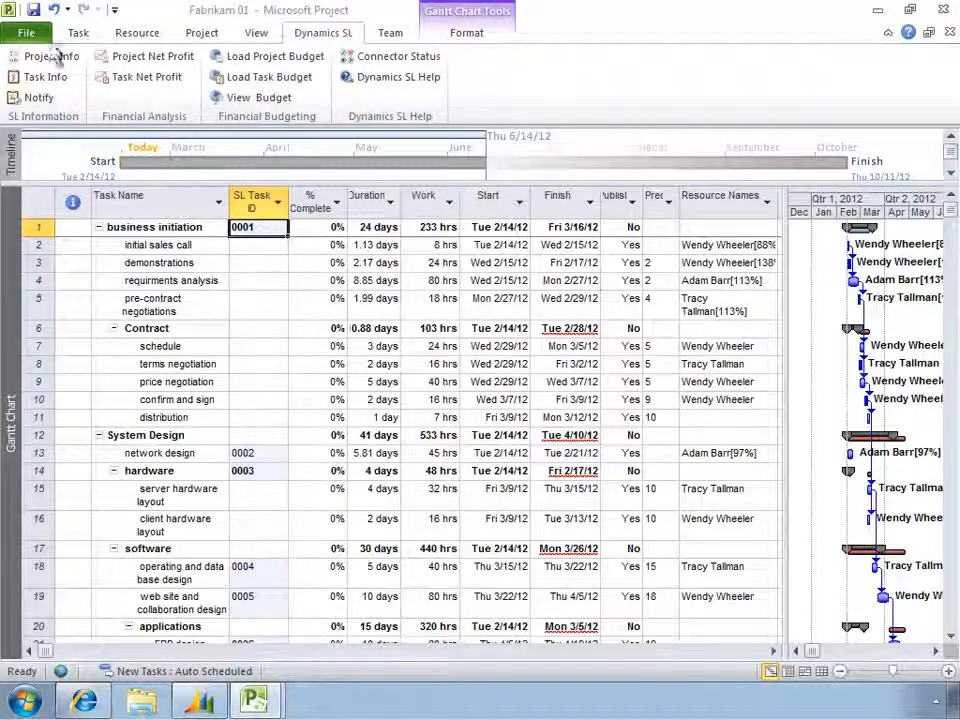
{"action": "left_click", "coordinate": [33, 9]}
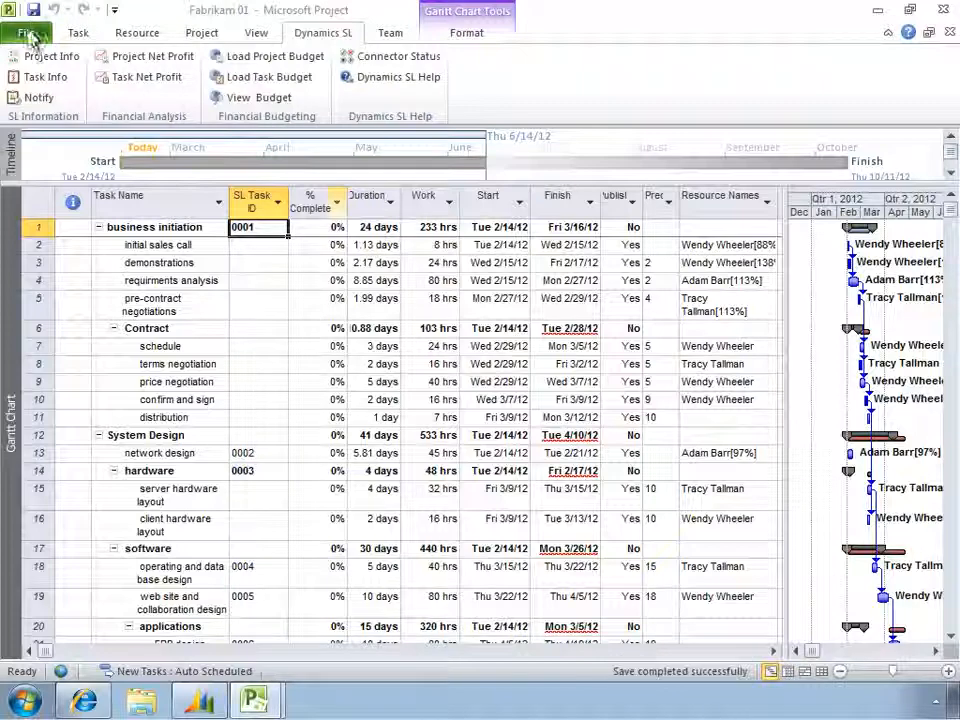
{"action": "left_click", "coordinate": [27, 36]}
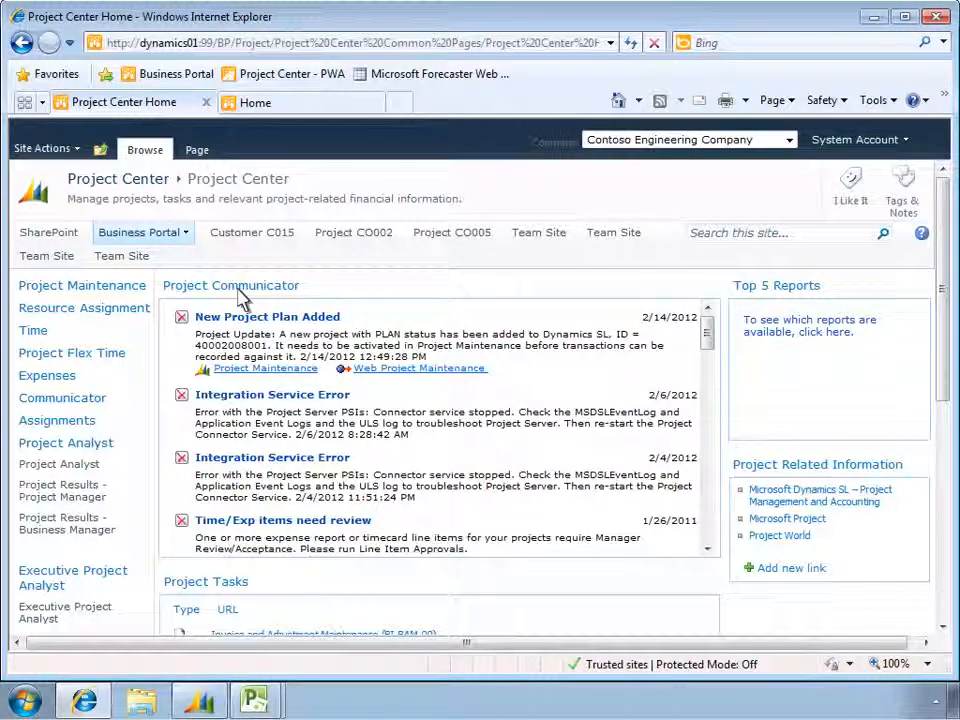
- Open project Fabrikam 01 for editing from the new plan notice's Web Project Maintenance and set its revenue budget rate type to LB
{"action": "left_click", "coordinate": [391, 370]}
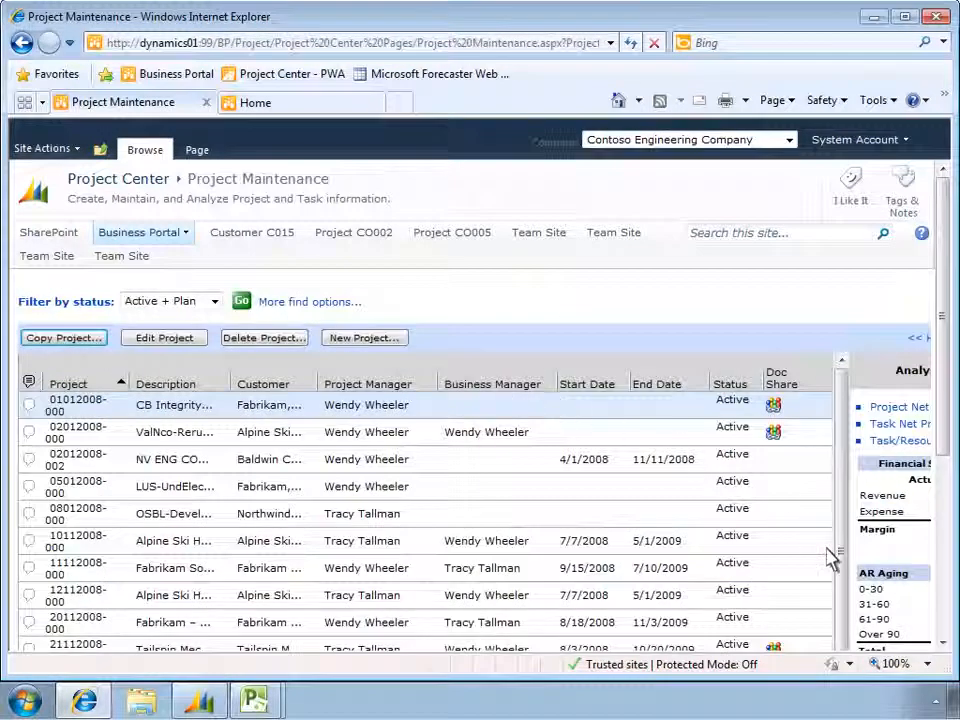
{"action": "scroll", "coordinate": [843, 578], "scroll_direction": "down", "scroll_amount": 5}
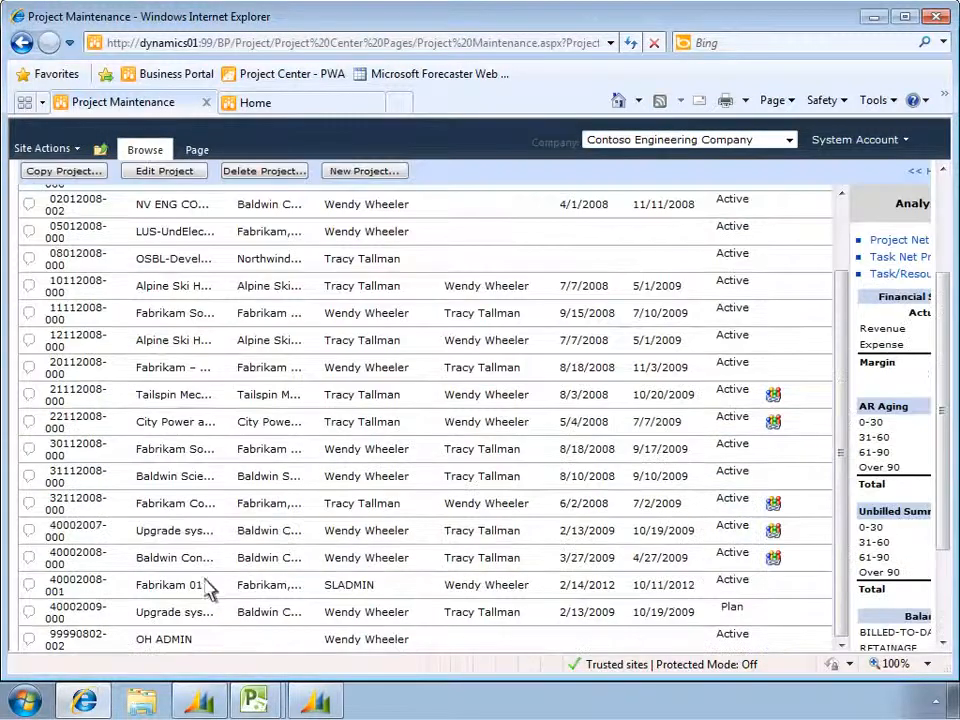
{"action": "left_click", "coordinate": [133, 586]}
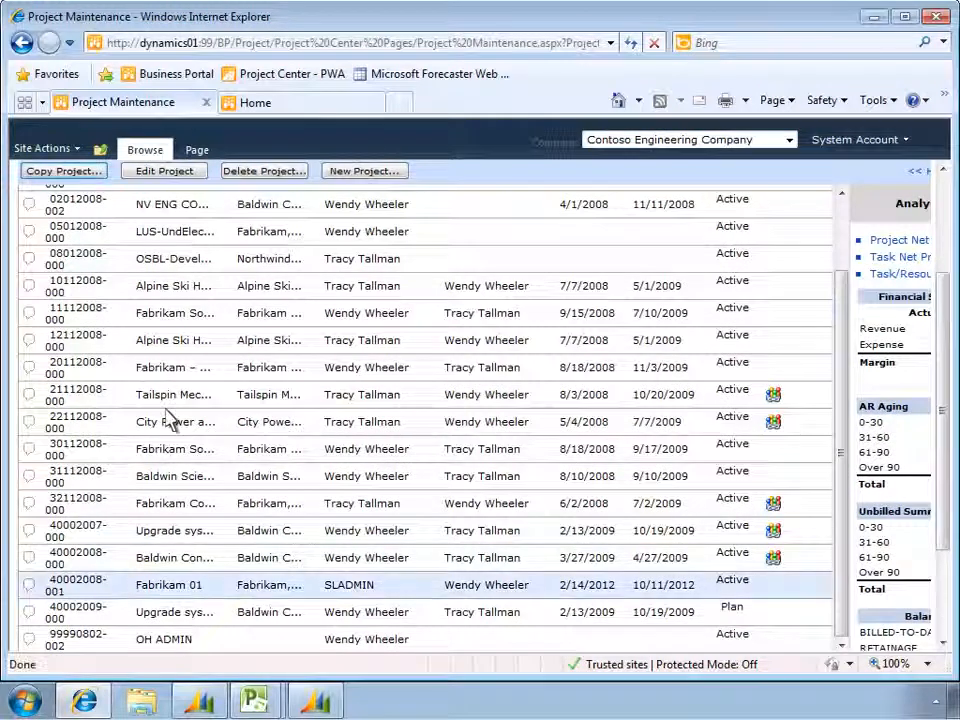
{"action": "left_click", "coordinate": [182, 172]}
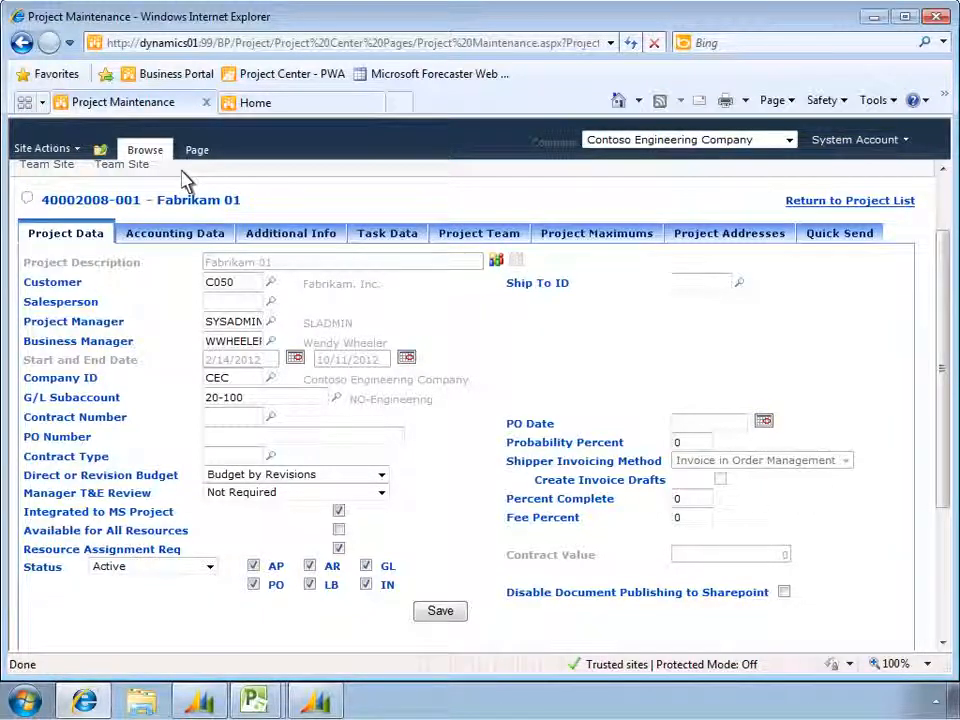
{"action": "left_click", "coordinate": [186, 240]}
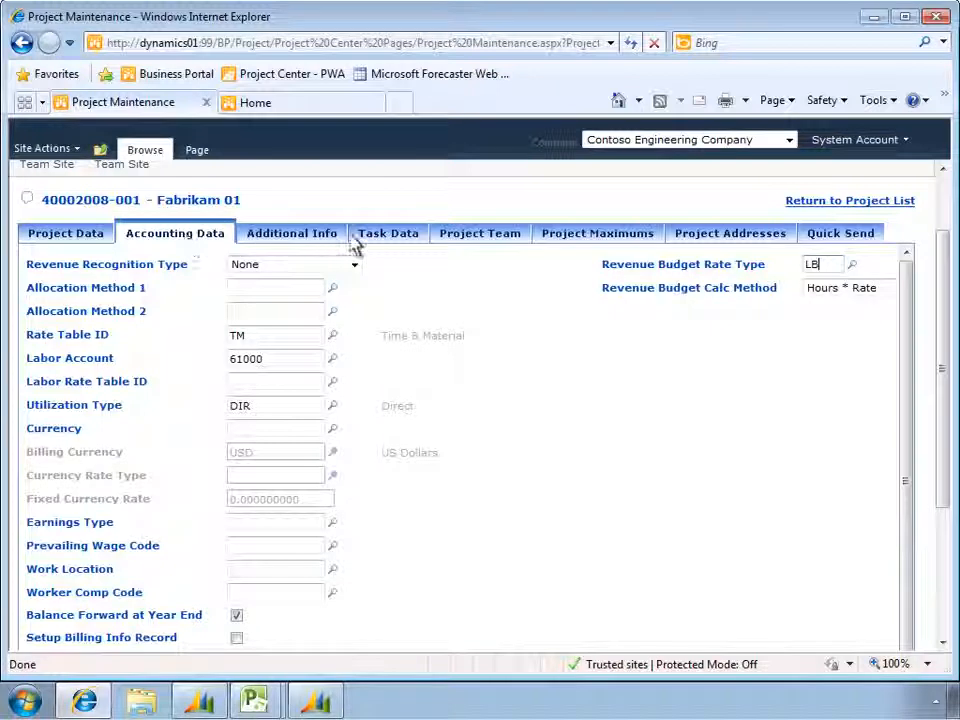
- Add task Z999 with the description Executive Review to Fabrikam 01 and enable its MS Project option
{"action": "left_click", "coordinate": [403, 240]}
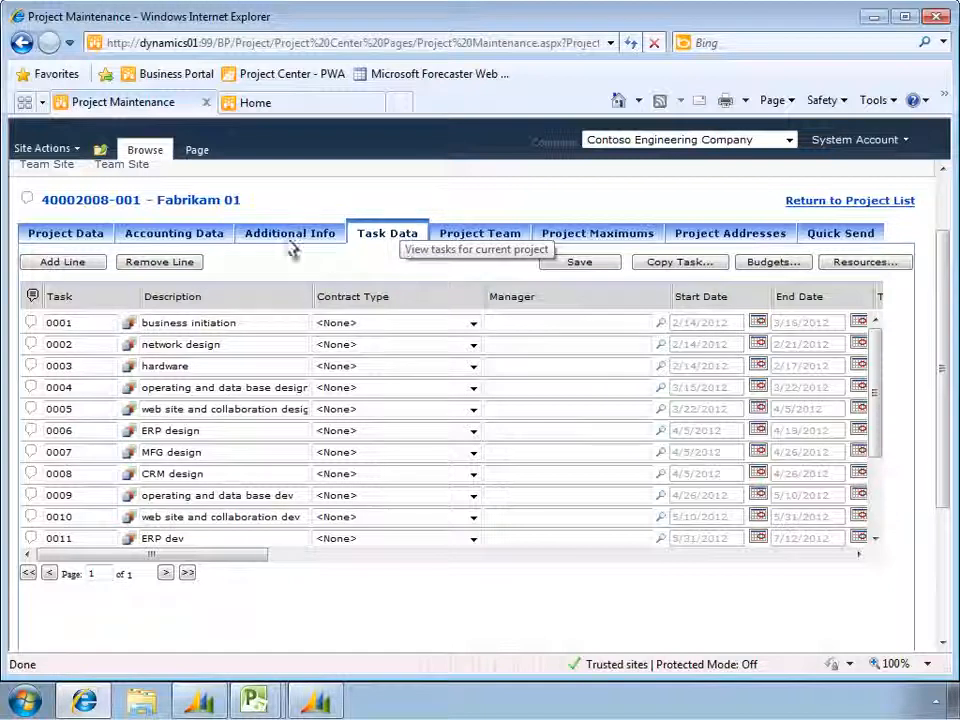
{"action": "left_click", "coordinate": [83, 264]}
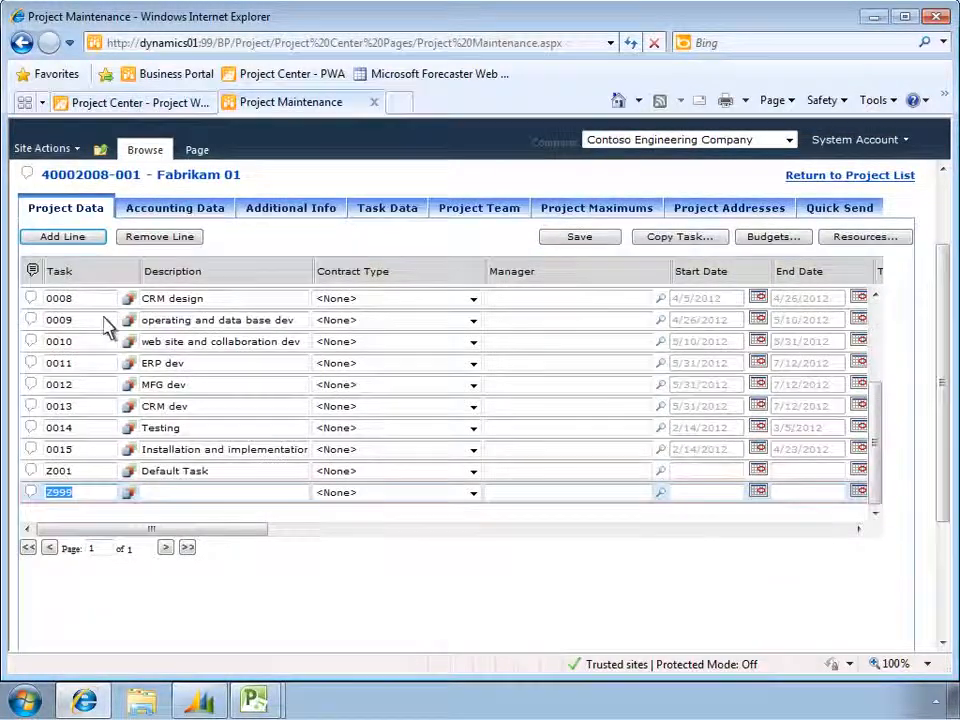
{"action": "left_click", "coordinate": [142, 489]}
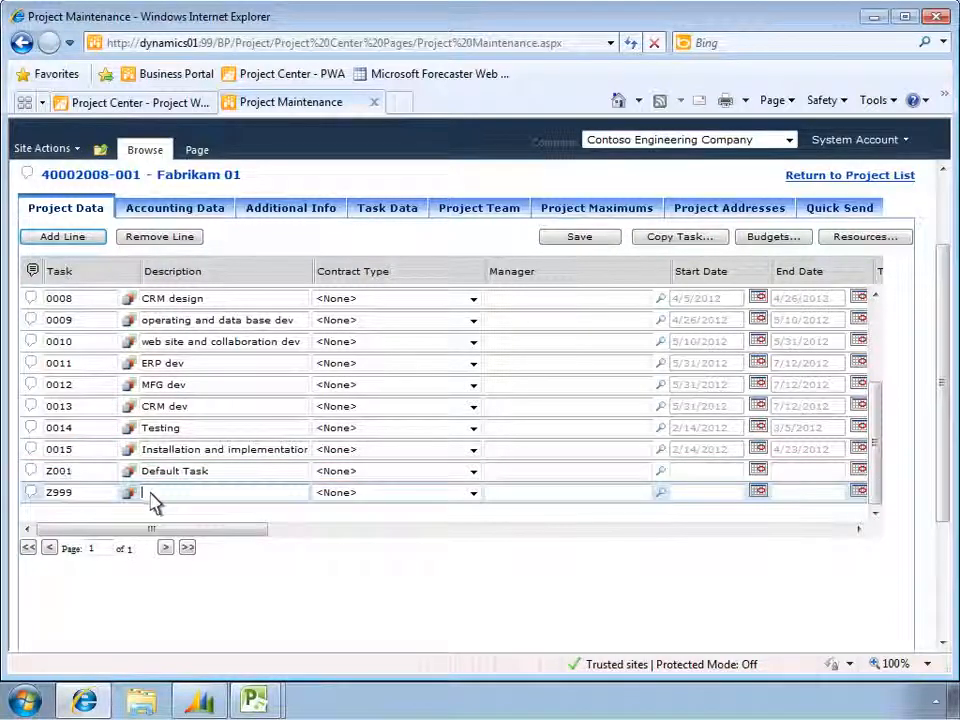
{"action": "type", "text": "Executive Review"}
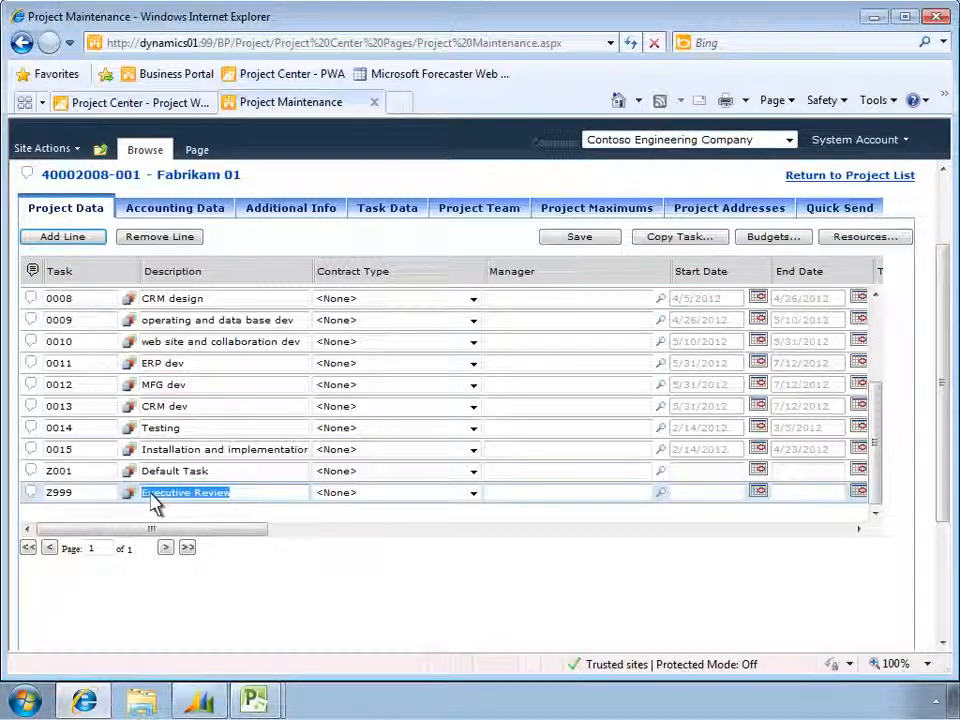
{"action": "left_click", "coordinate": [855, 530]}
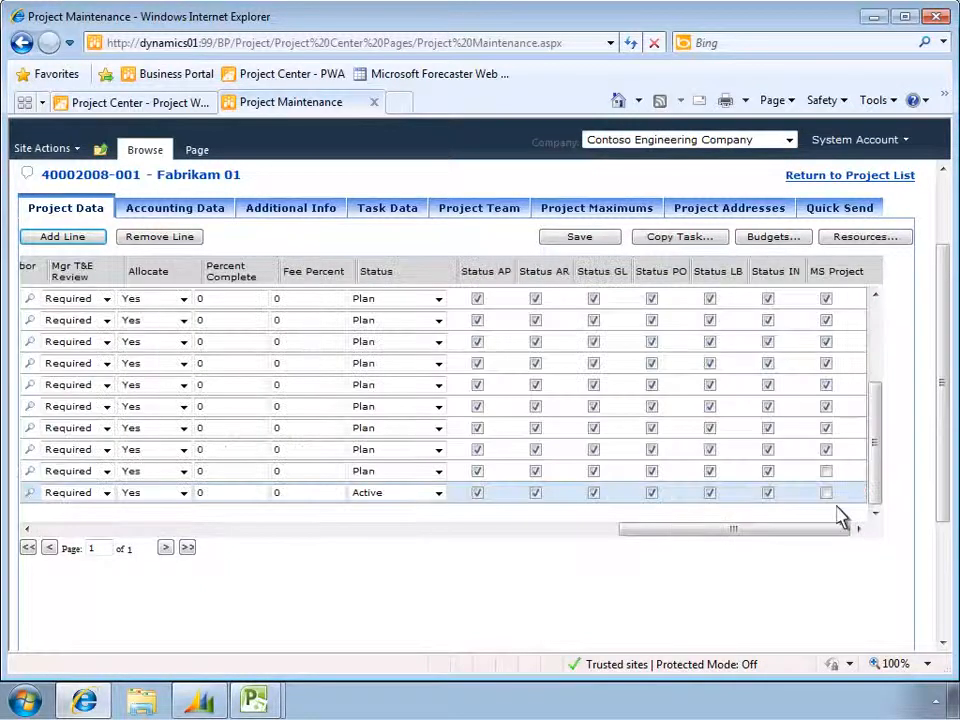
{"action": "left_click", "coordinate": [828, 494]}
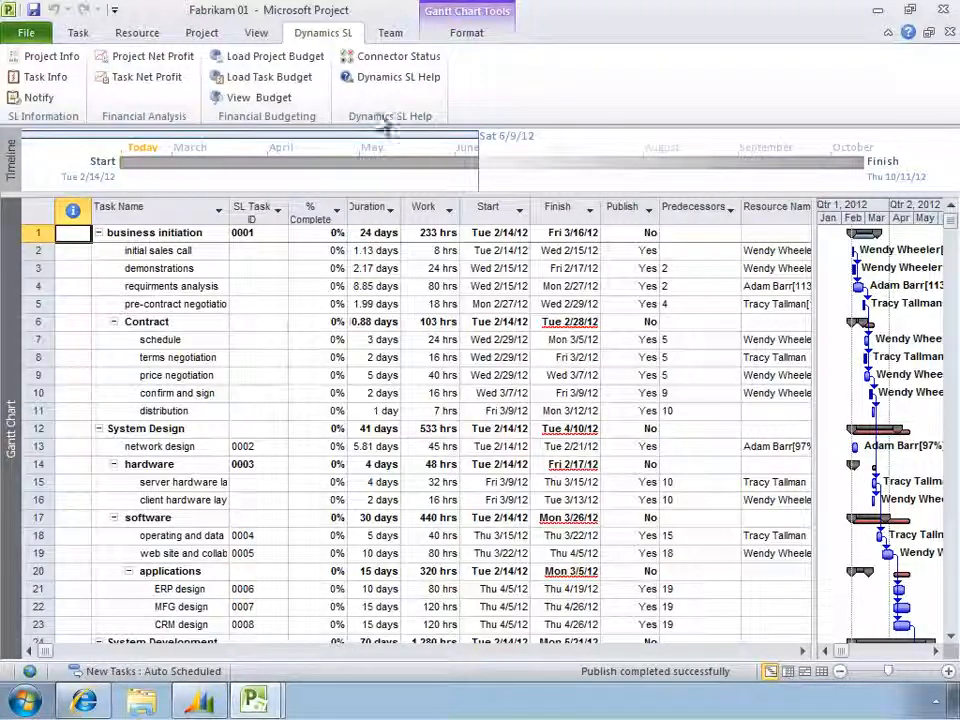
- Load the Dynamics SL budget for the entire Fabrikam 01 project
{"action": "left_click", "coordinate": [300, 60]}
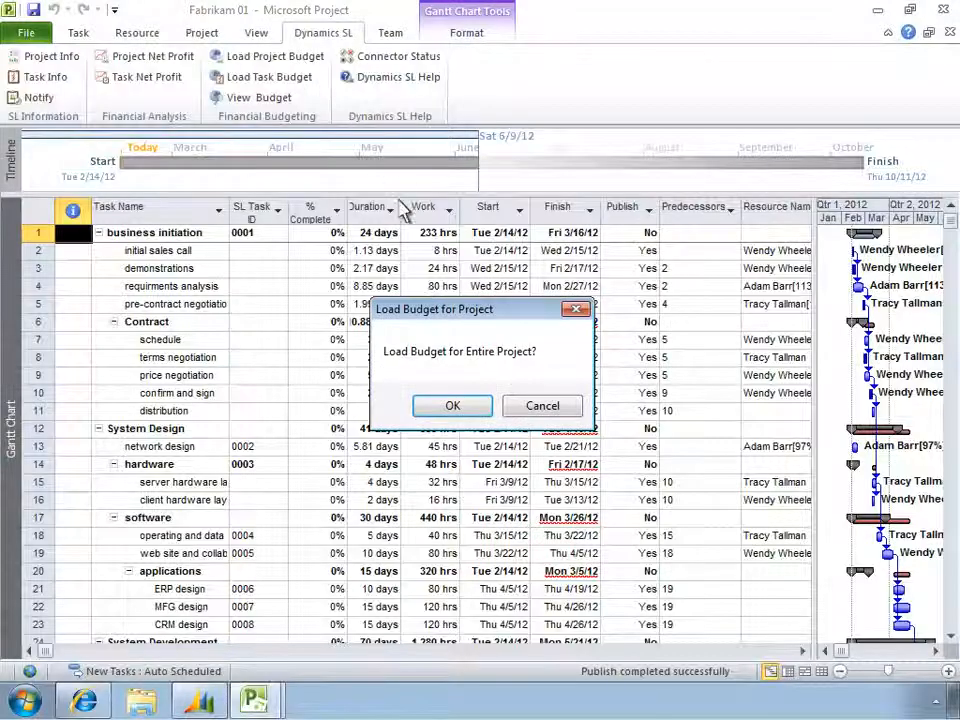
{"action": "left_click", "coordinate": [452, 410]}
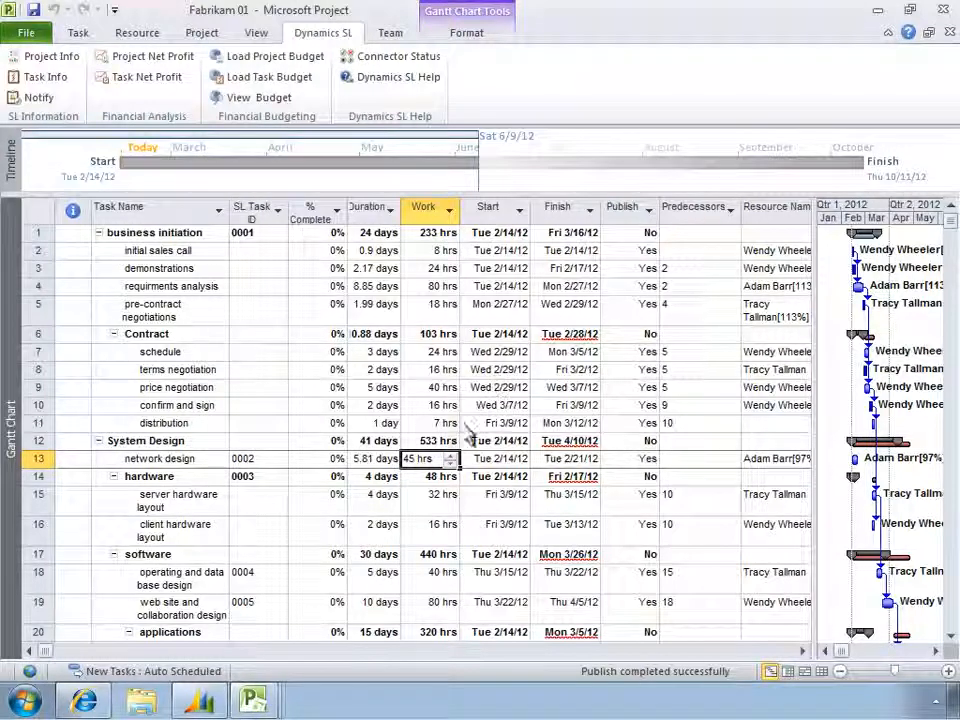
- Set the network design task's work to 48 hrs and save the project
{"action": "left_click", "coordinate": [451, 456]}
{"action": "left_click", "coordinate": [451, 456]}
{"action": "left_click", "coordinate": [451, 456]}
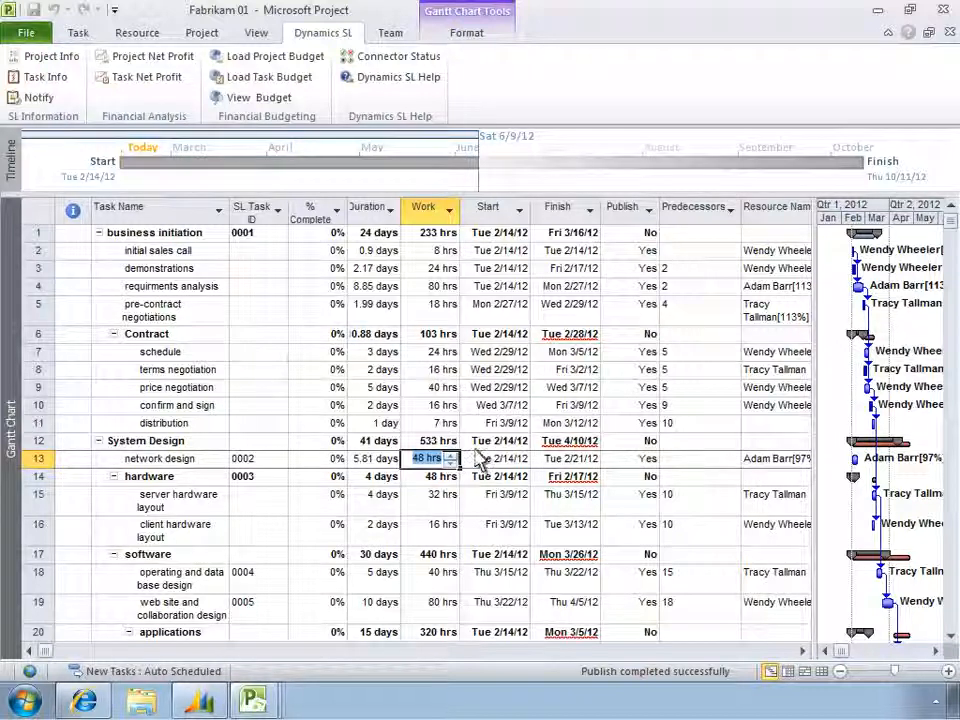
{"action": "key", "text": "Tab"}
{"action": "left_click", "coordinate": [32, 10]}
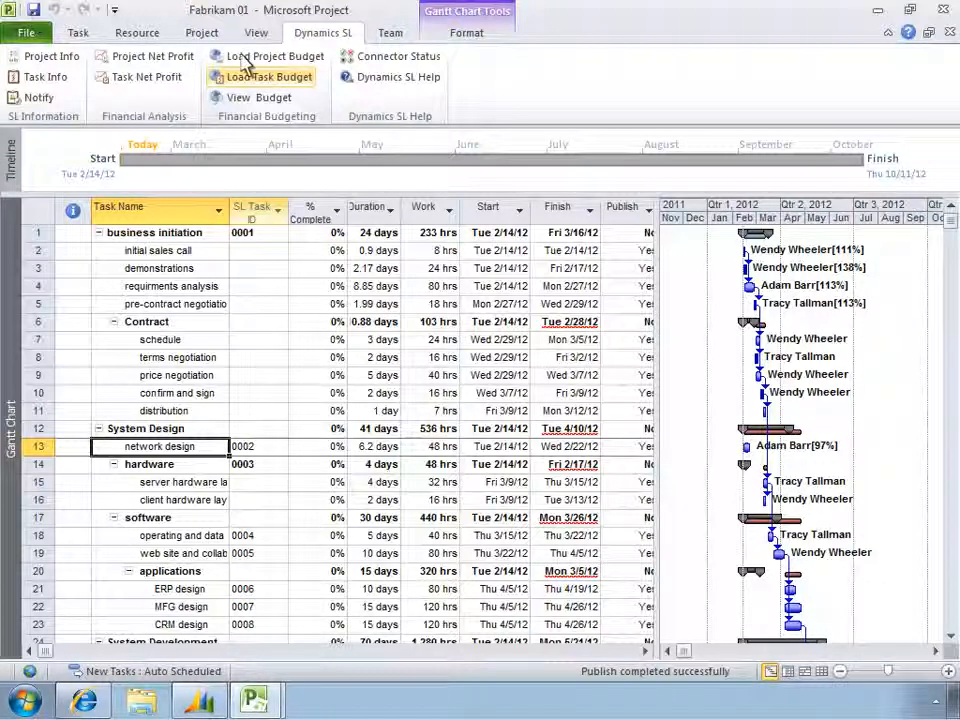
- Load the budget for the network design task and close the resulting Business Portal budget view
{"action": "left_click", "coordinate": [268, 79]}
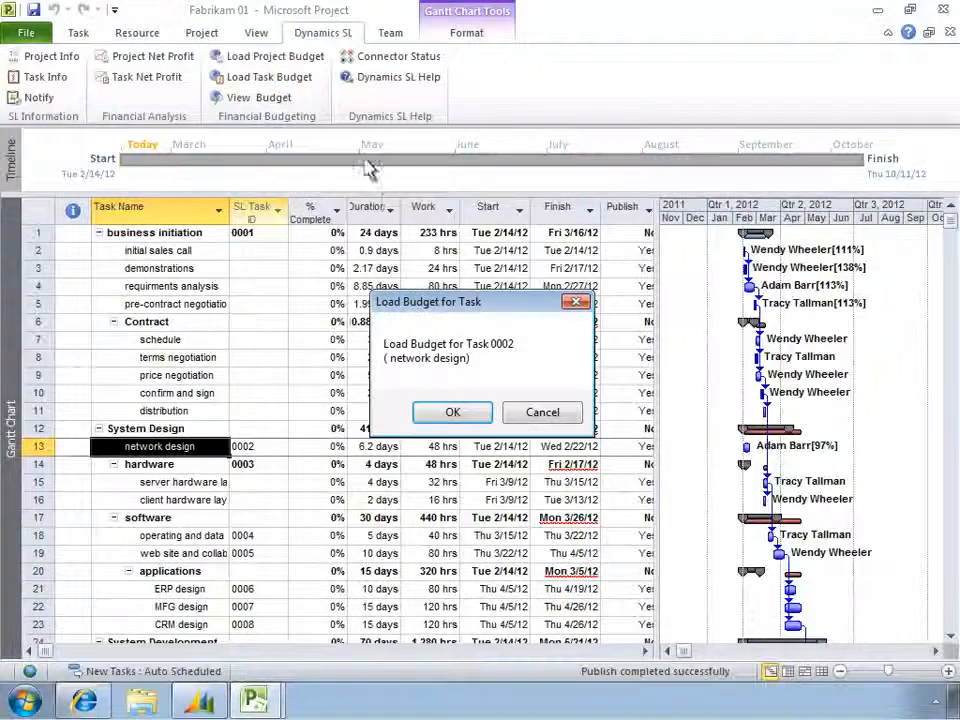
{"action": "left_click", "coordinate": [447, 414]}
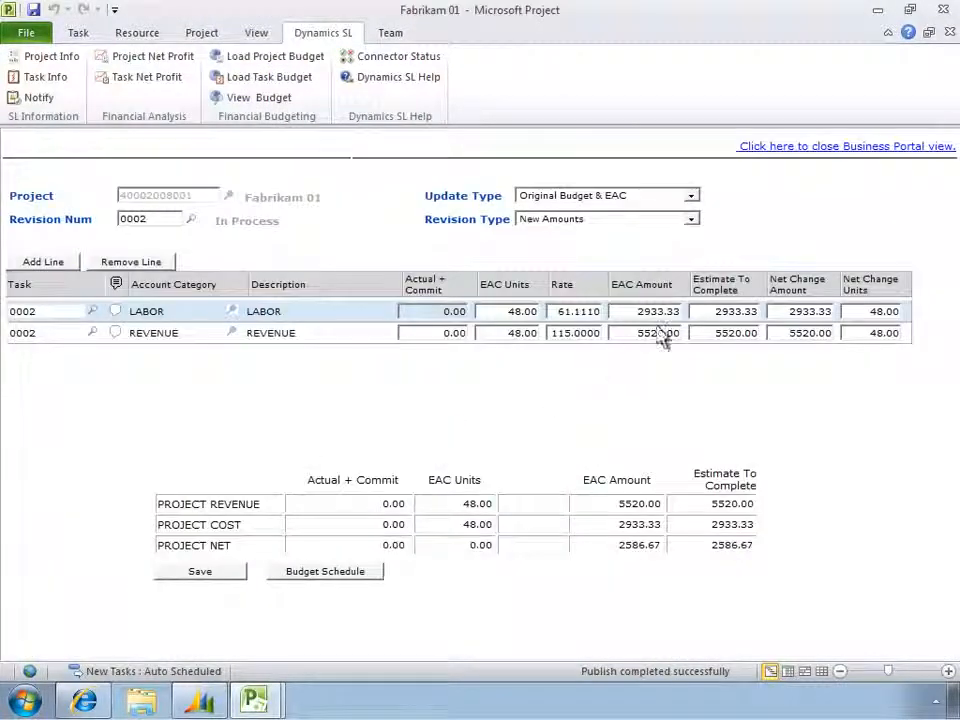
{"action": "left_click", "coordinate": [810, 150]}
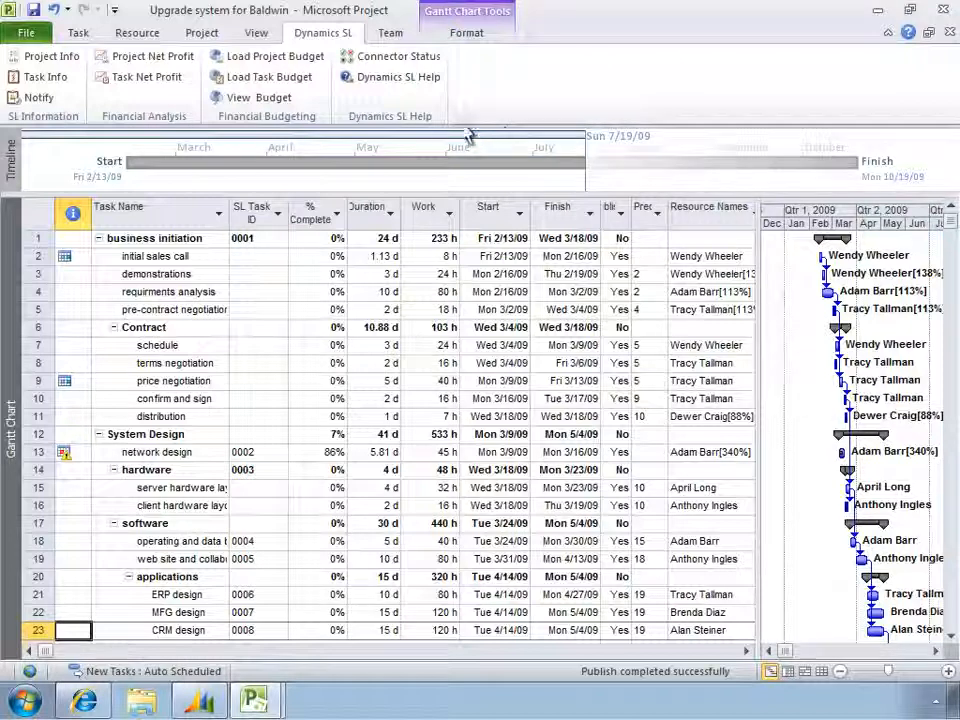
- Examine the Project Net Profit of Upgrade system for Baldwin and the commitment detail behind its REIM EQUIPMENT category
{"action": "left_click", "coordinate": [152, 57]}
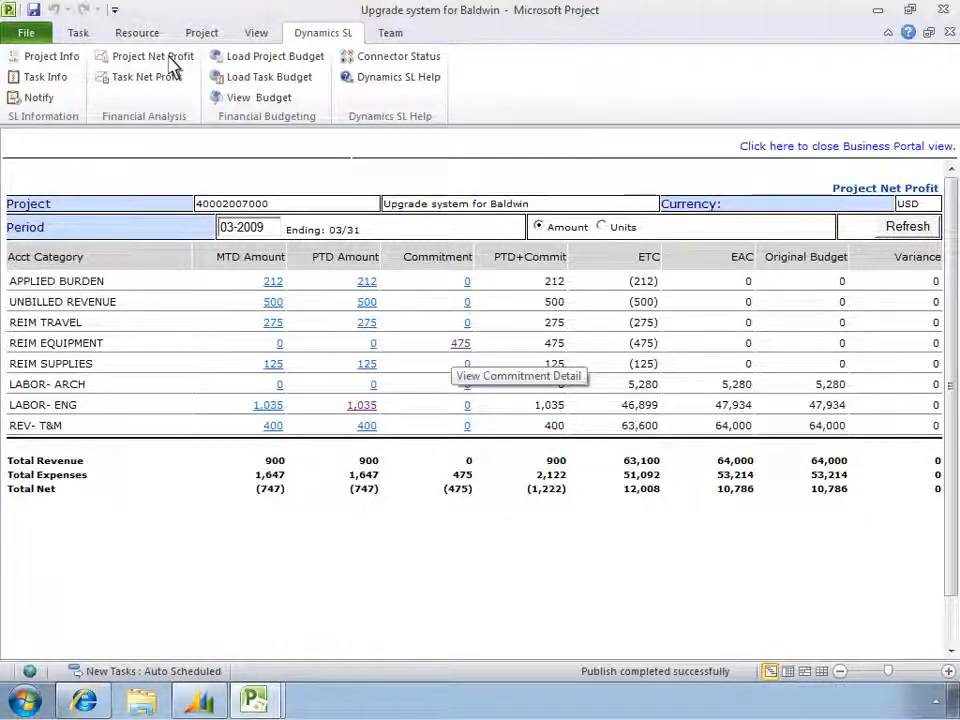
{"action": "left_click", "coordinate": [460, 343]}
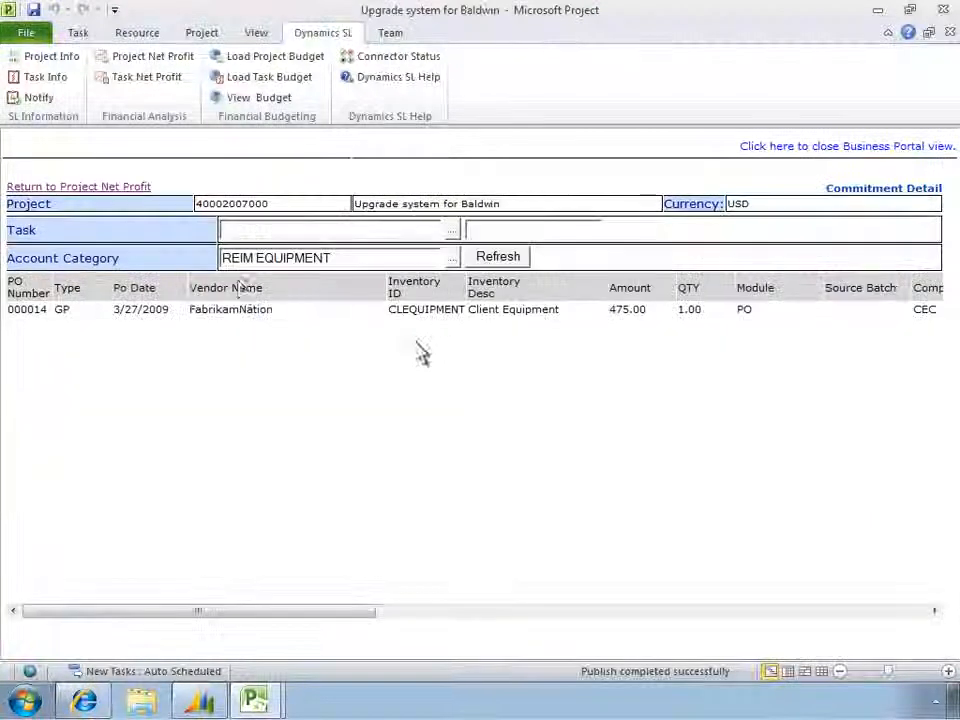
- Examine the period-to-date transaction detail behind the LABOR- ENG category and return to the Project Net Profit view
{"action": "left_click", "coordinate": [130, 188]}
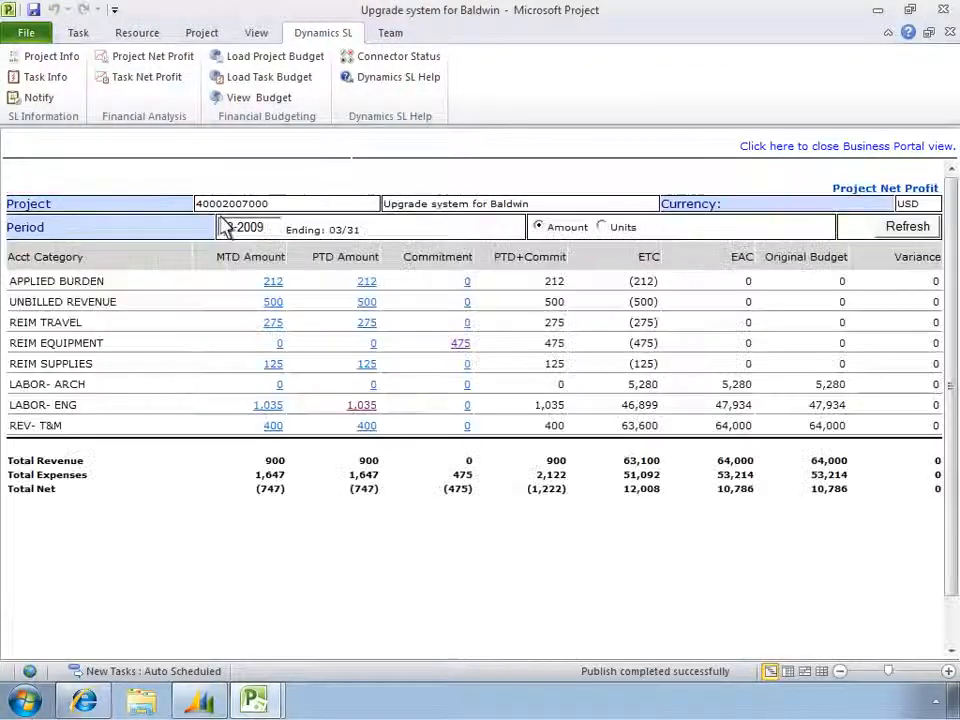
{"action": "left_click", "coordinate": [364, 404]}
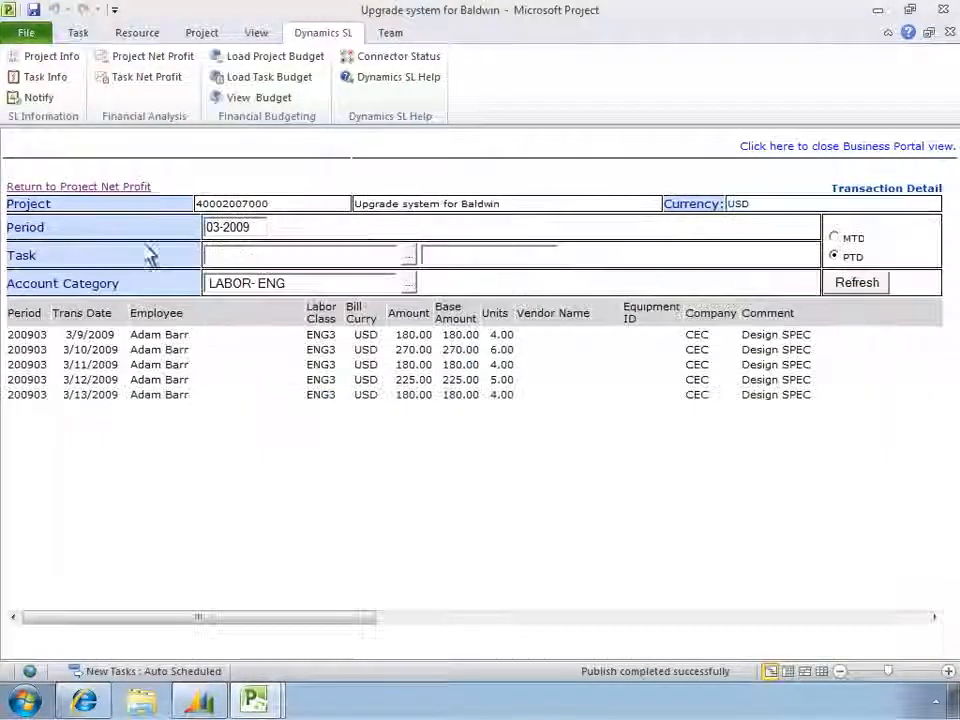
{"action": "left_click", "coordinate": [124, 188]}
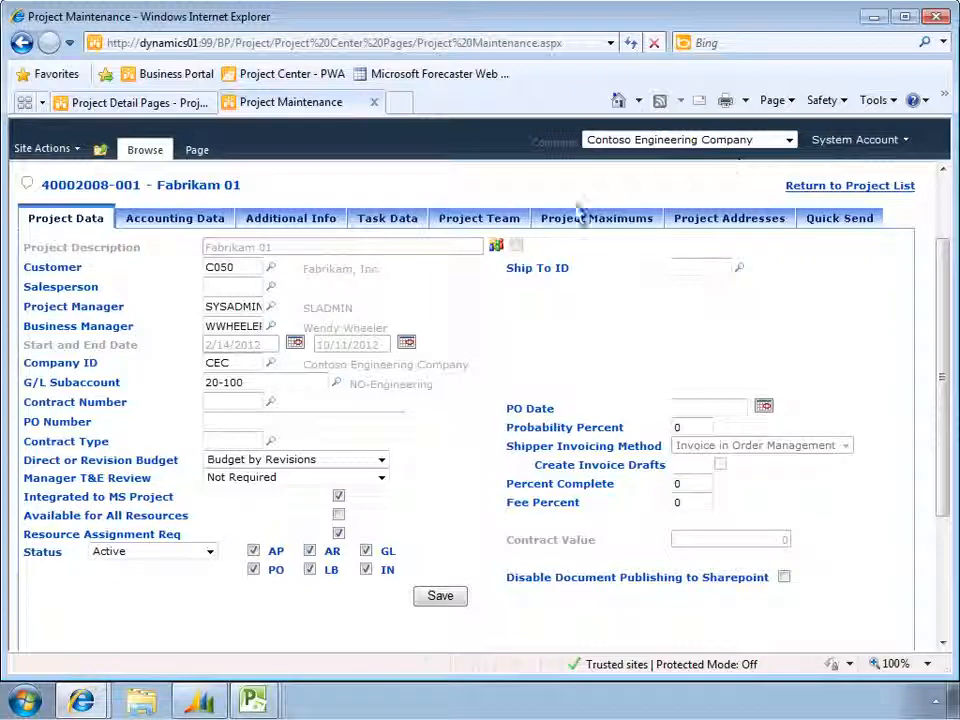
{"action": "left_click", "coordinate": [499, 246]}
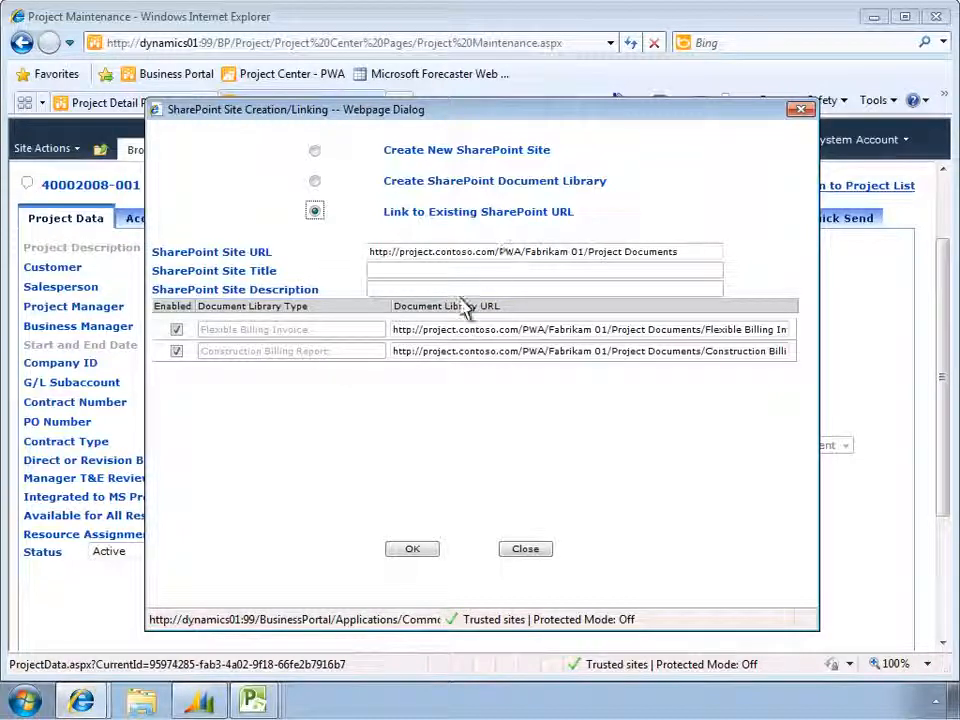
{"action": "left_click", "coordinate": [410, 552]}
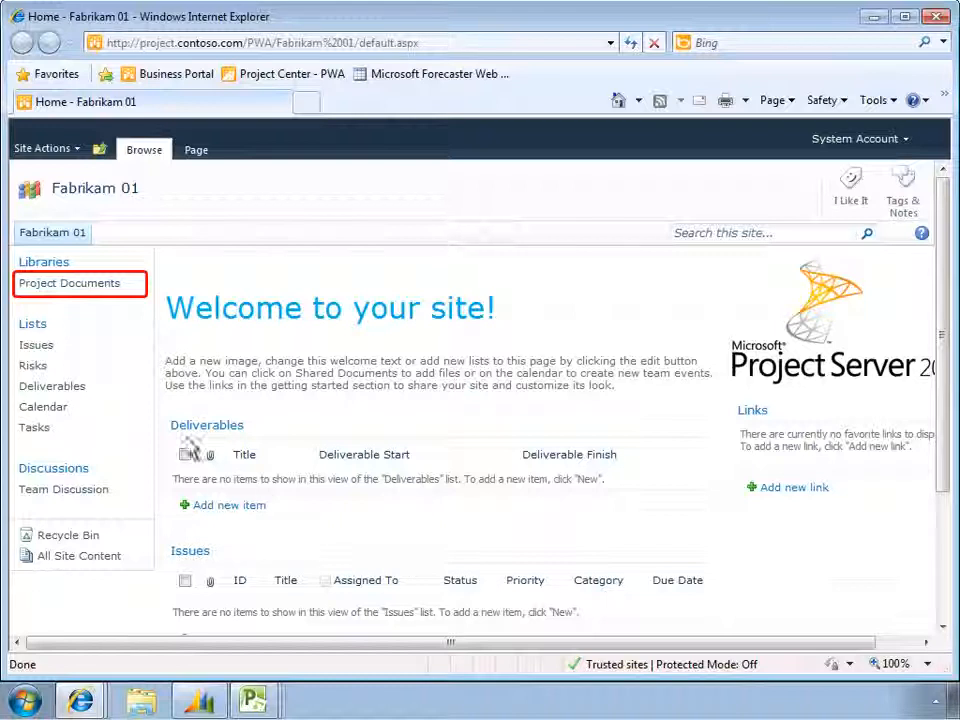
{"action": "left_click", "coordinate": [90, 285]}
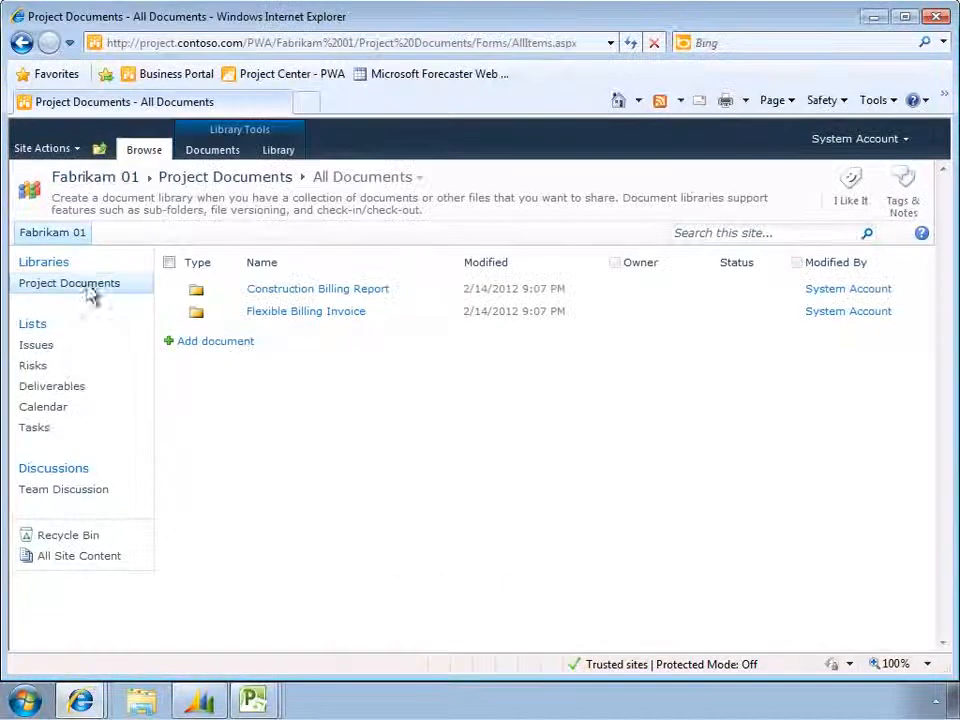